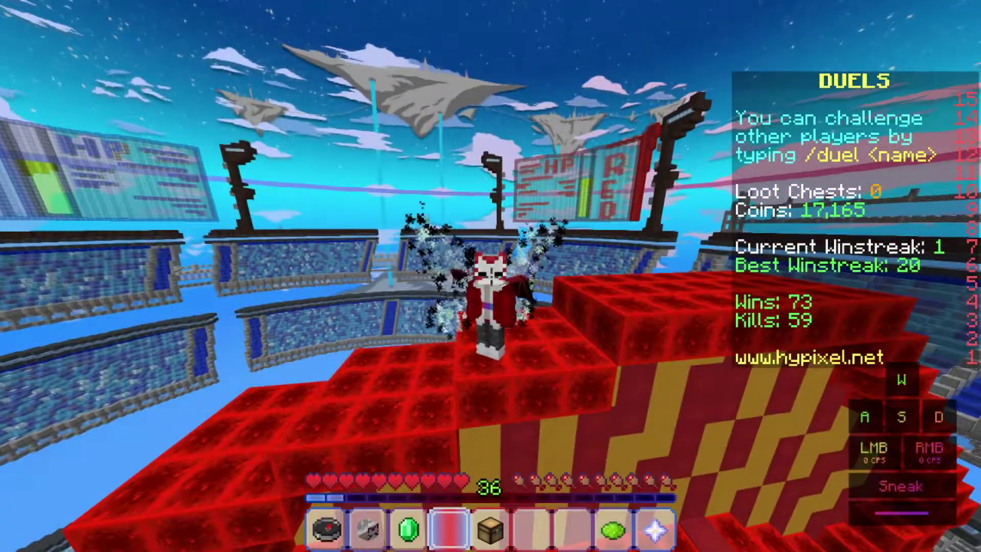
Show the lobby's player list and check the custom rank displayed in front of the player's own name.
{"action": "key", "text": "Tab"}
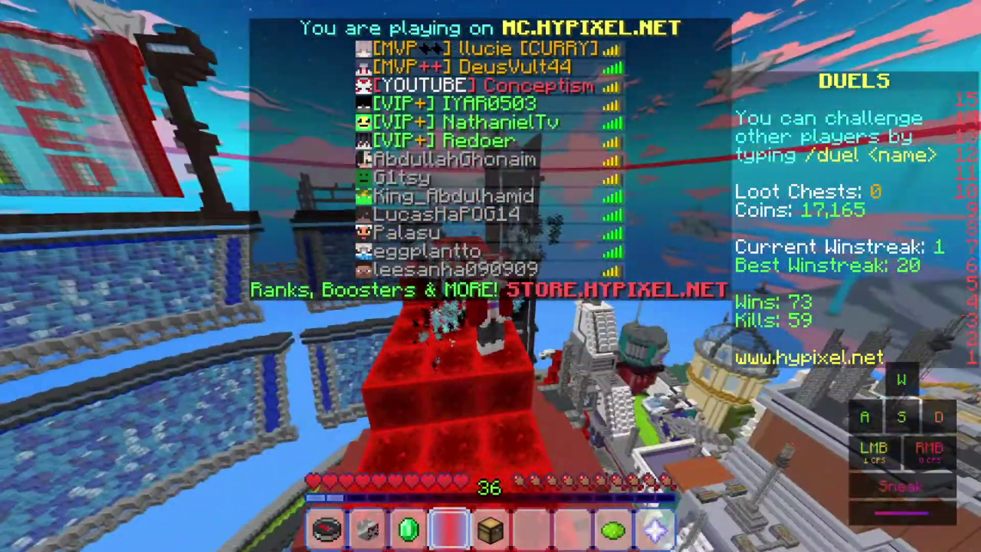
{"action": "key", "text": "shift"}
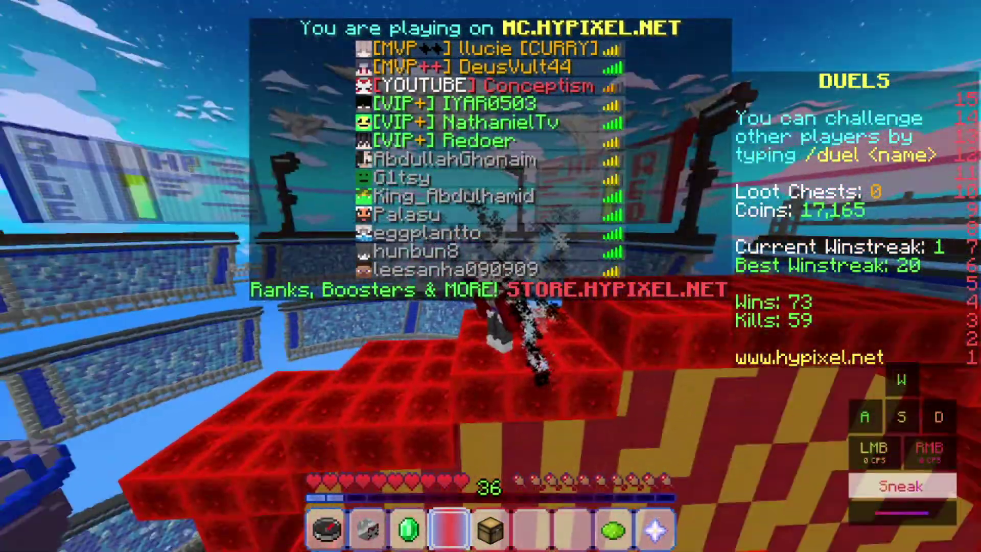
{"action": "key", "text": "shift"}
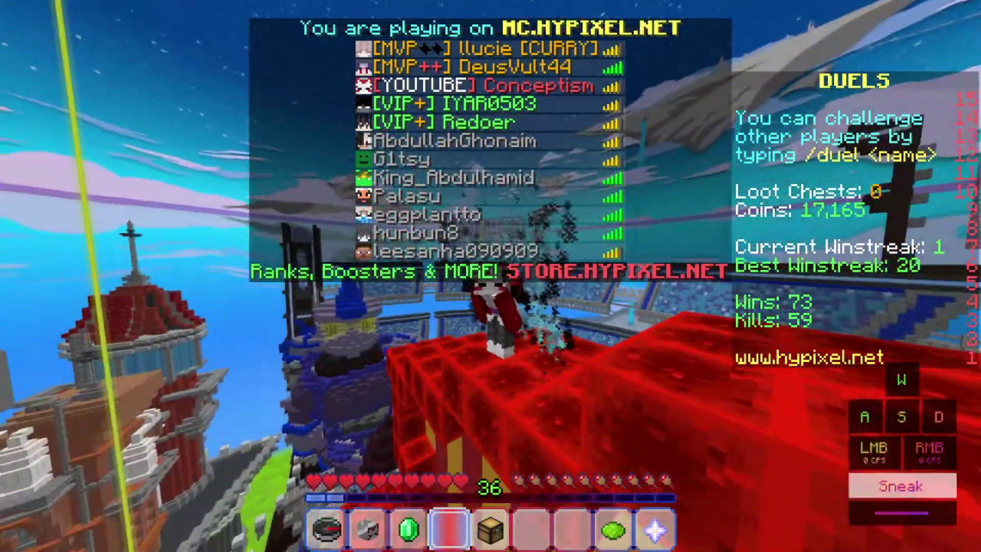
{"action": "key", "text": "shift"}
{"action": "key", "text": "Tab"}
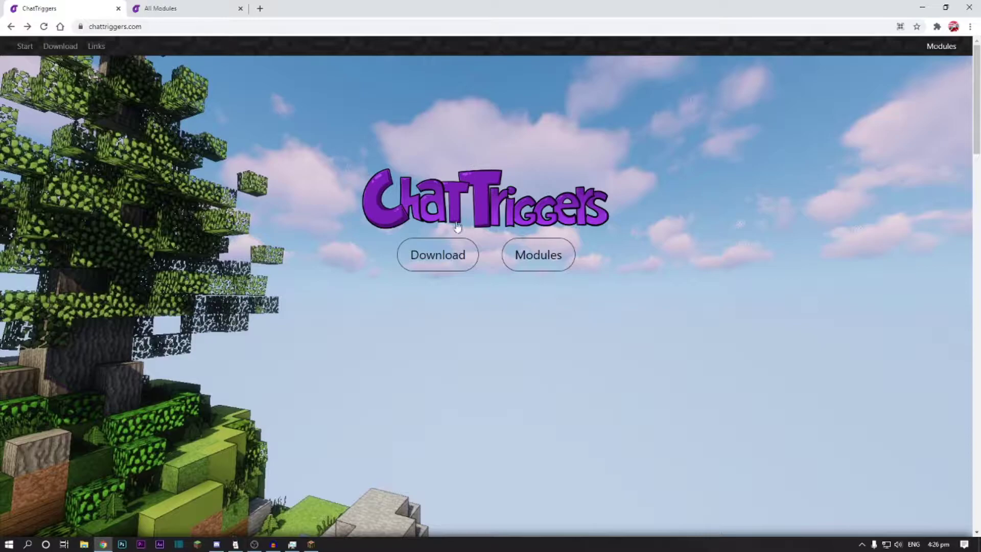
Download the stable ChatTriggers 1.3.1 mod for Minecraft 1.8.9 and keep the flagged ctjs-1.3.1-1.8.9.jar file.
{"action": "left_click", "coordinate": [456, 251]}
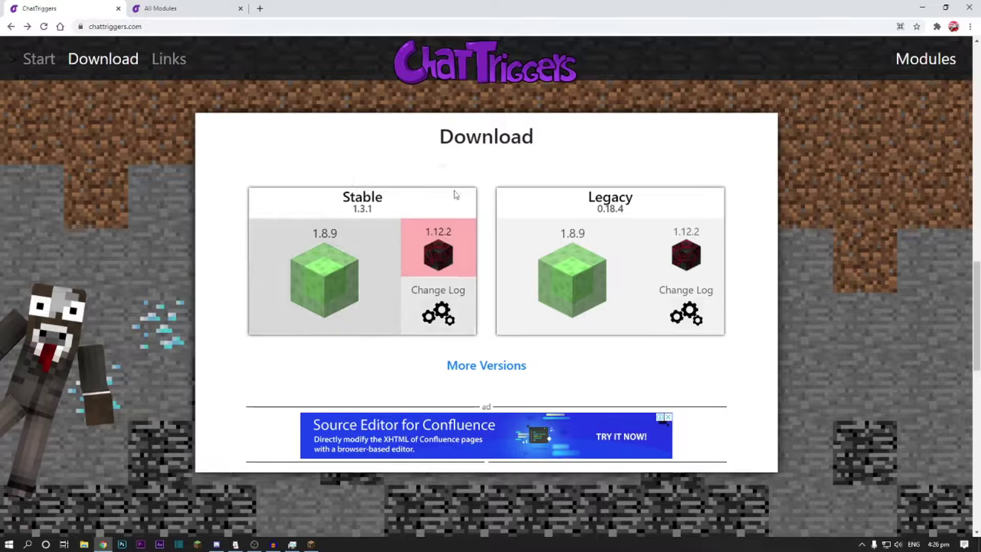
{"action": "left_click", "coordinate": [337, 280]}
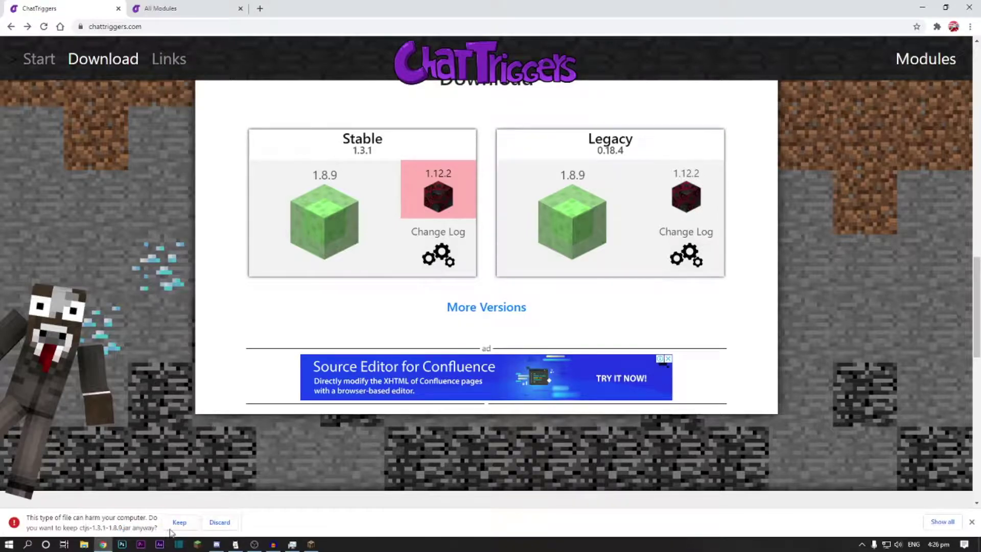
{"action": "left_click", "coordinate": [181, 523]}
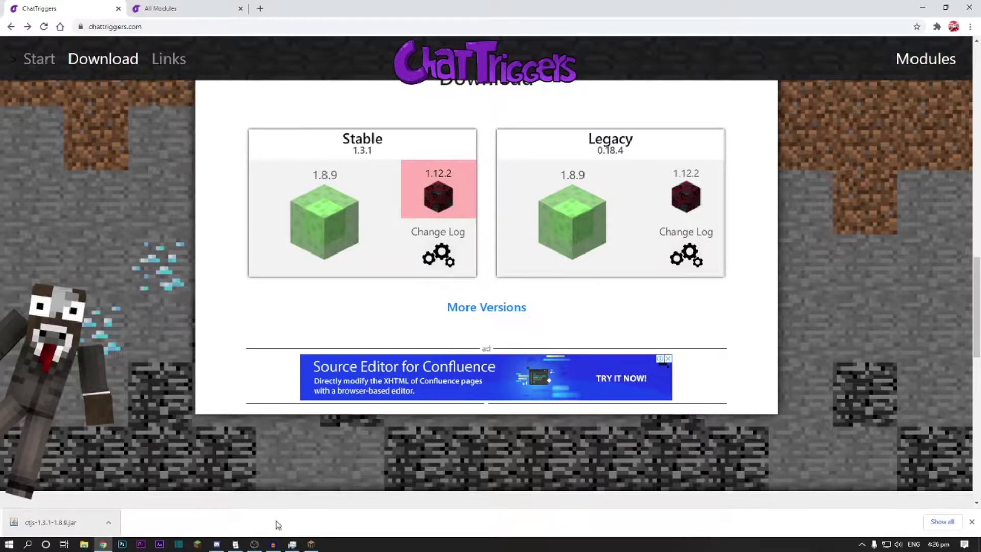
Open the mods folder inside .minecraft from the AppData Roaming directory and copy the downloaded ctjs-1.3.1-1.8.9.jar into it.
{"action": "key", "text": "super+r"}
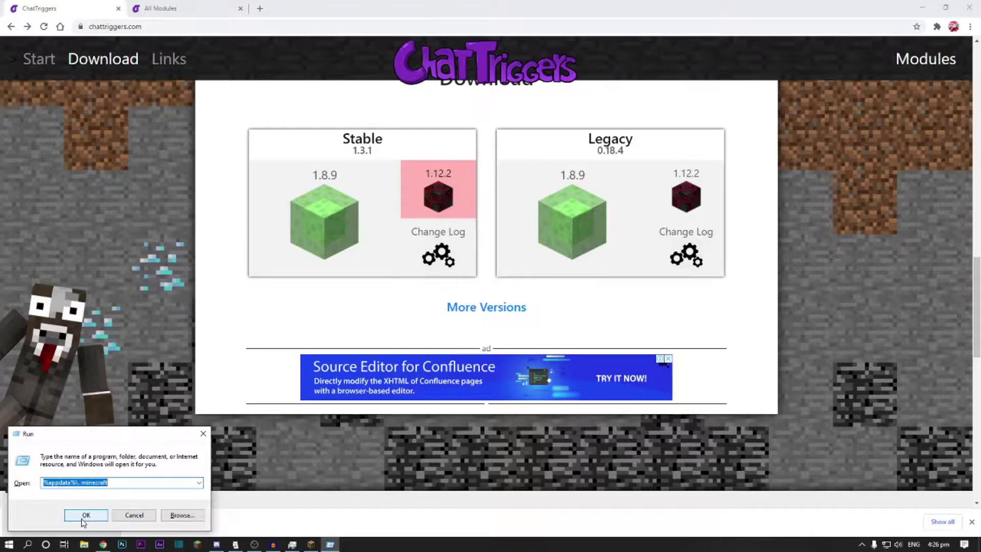
{"action": "left_click", "coordinate": [85, 515]}
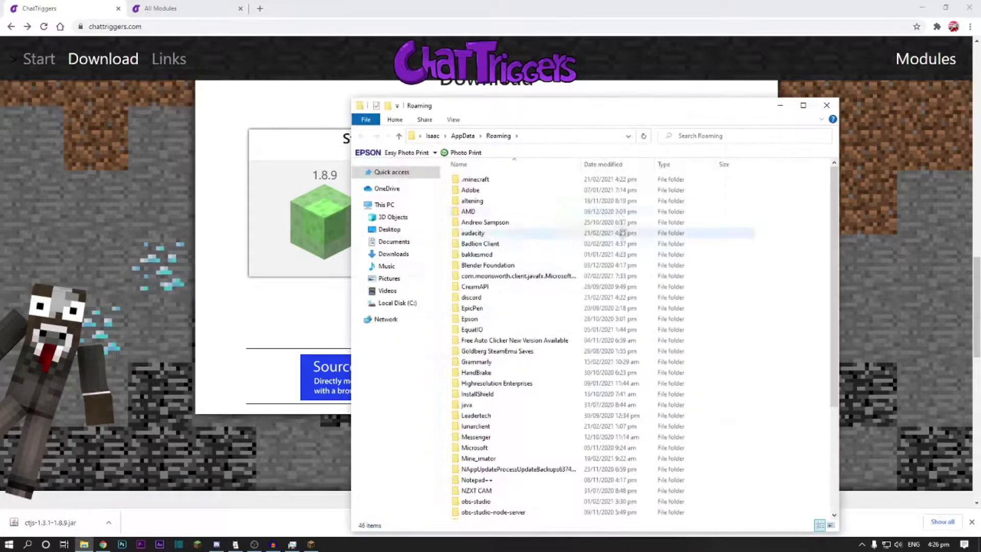
{"action": "double_click", "coordinate": [561, 180]}
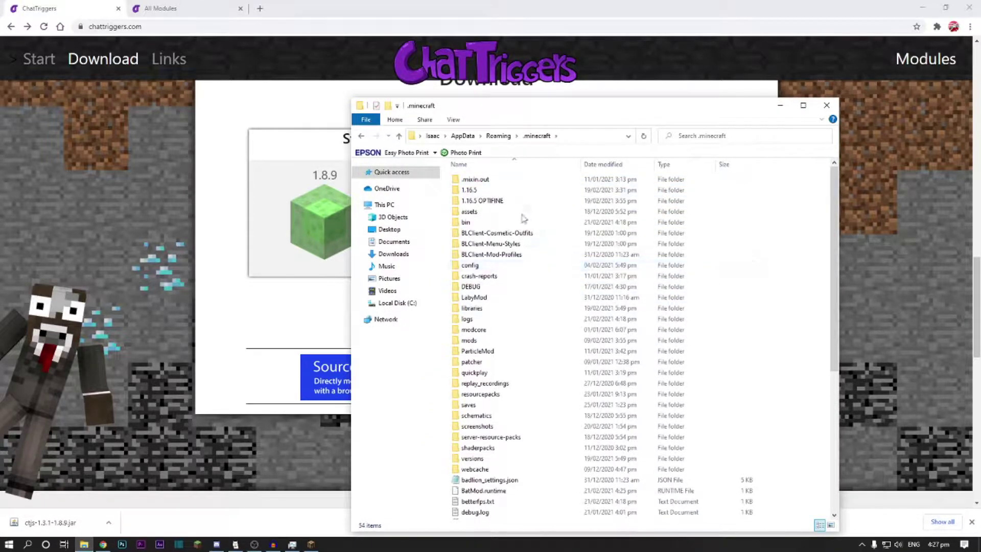
{"action": "double_click", "coordinate": [519, 340]}
{"action": "left_click_drag", "start_coordinate": [48, 522], "coordinate": [92, 548]}
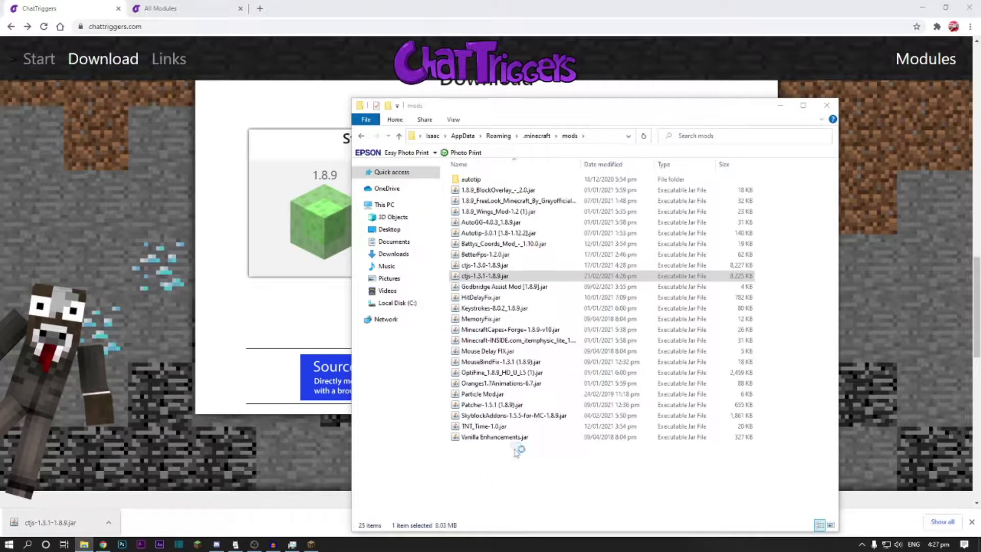
Delete the ctjs-1.3.1-1.8.9.jar copy from the mods folder, keeping ctjs-1.3.0-1.8.9.jar, and close the folder.
{"action": "left_click", "coordinate": [520, 275]}
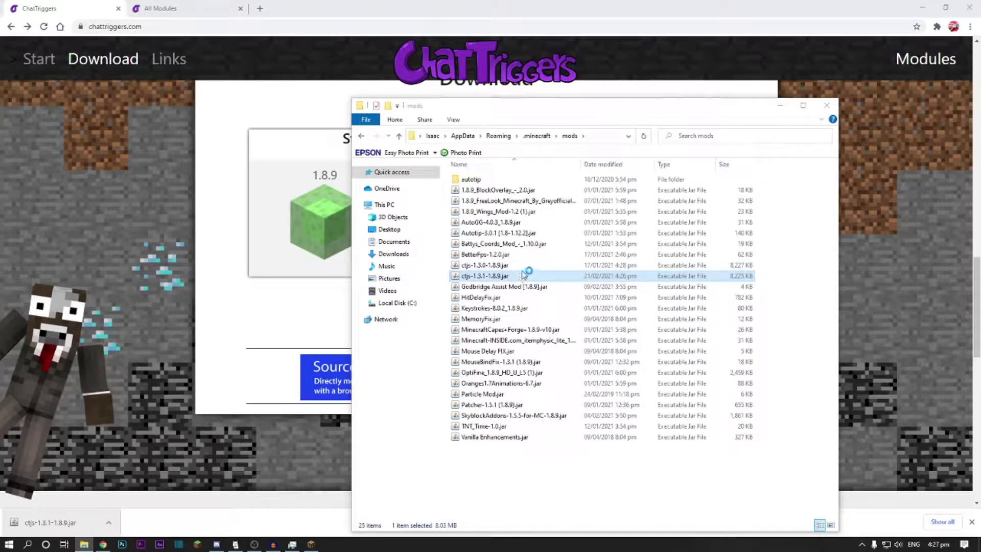
{"action": "left_click", "coordinate": [522, 270]}
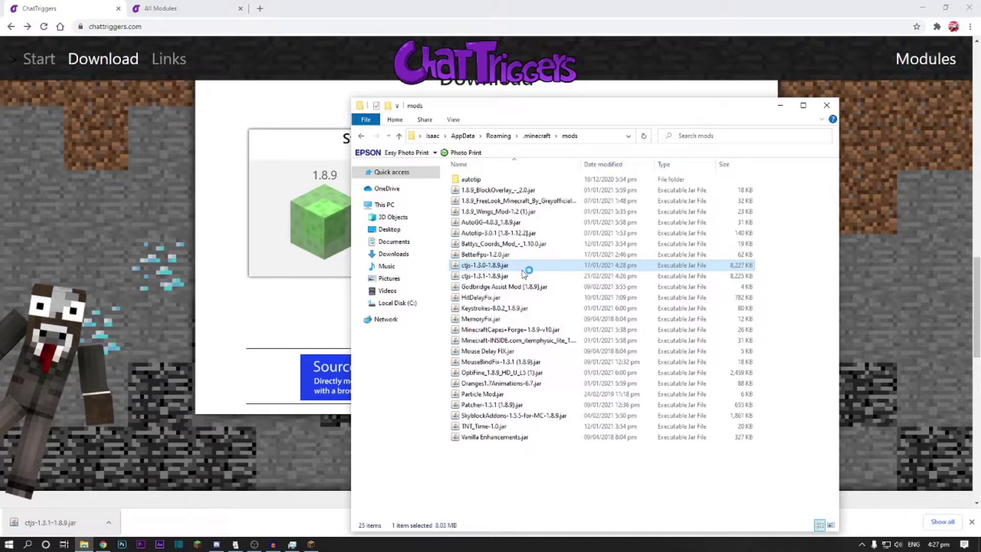
{"action": "key", "text": "Down"}
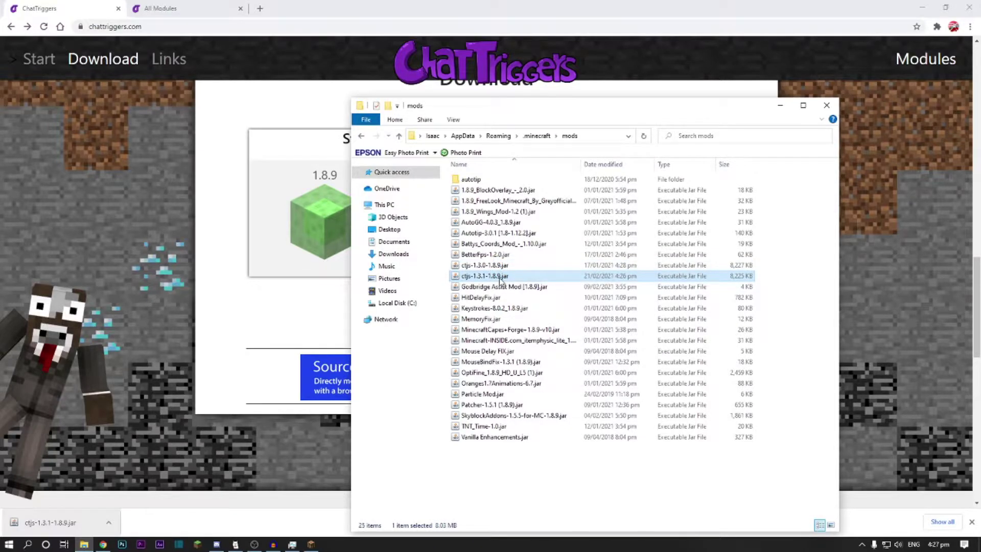
{"action": "key", "text": "Delete"}
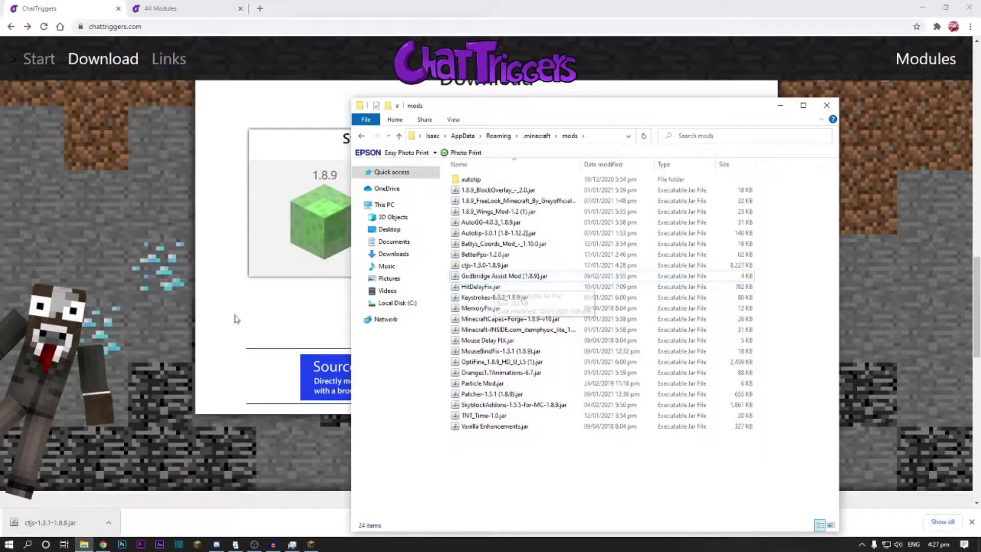
{"action": "left_click", "coordinate": [827, 105]}
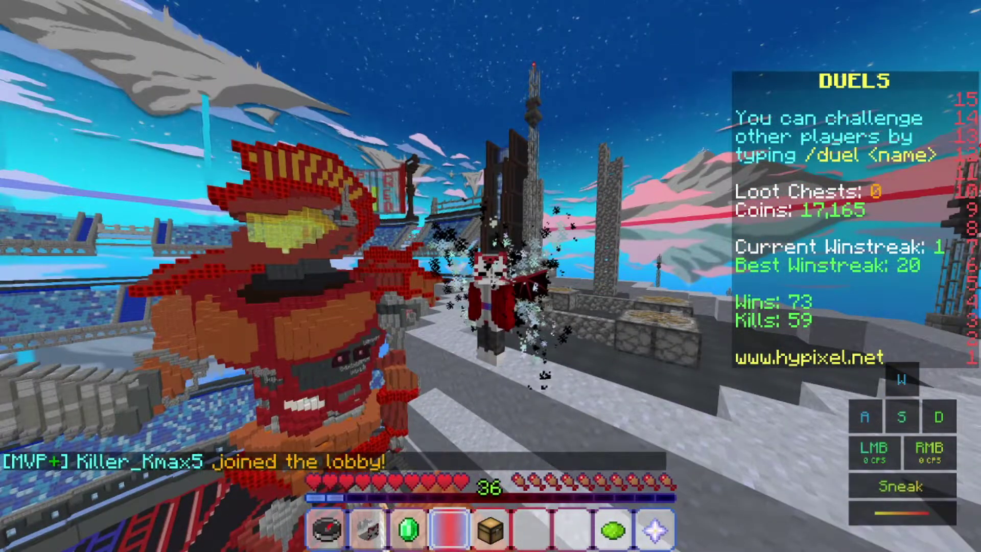
Import the CustomRank module in Minecraft with the chat command "/ct import CustomRank".
{"action": "right_click", "coordinate": [491, 276]}
{"action": "right_click", "coordinate": [491, 276]}
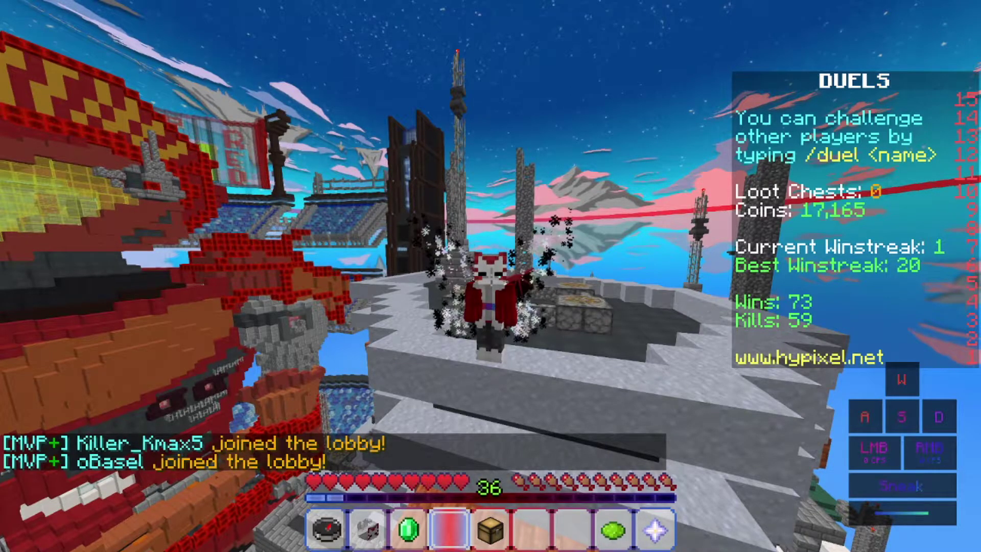
{"action": "key", "text": "t"}
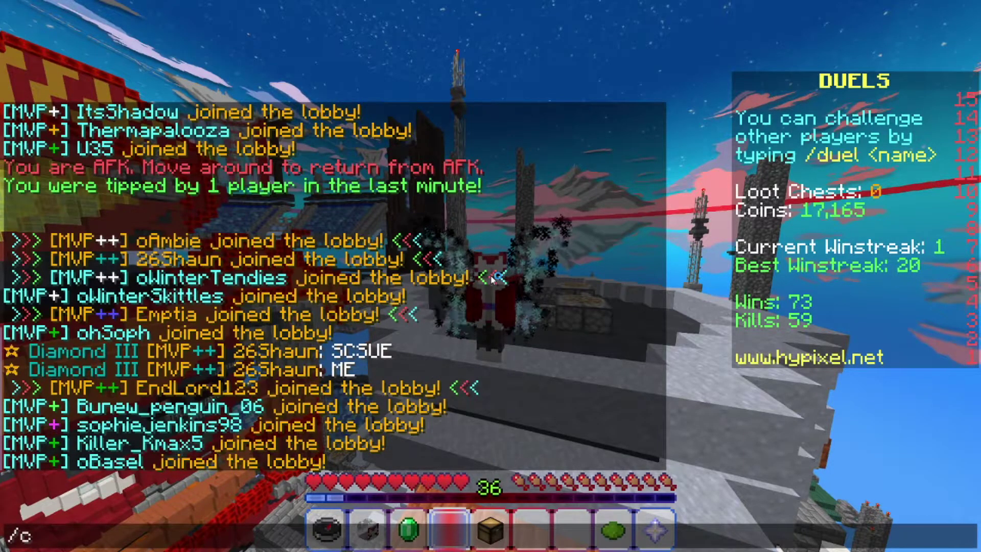
{"action": "type", "text": "/ct imprt"}
{"action": "key", "text": "BackSpace"}
{"action": "key", "text": "BackSpace"}
{"action": "type", "text": "ort C"}
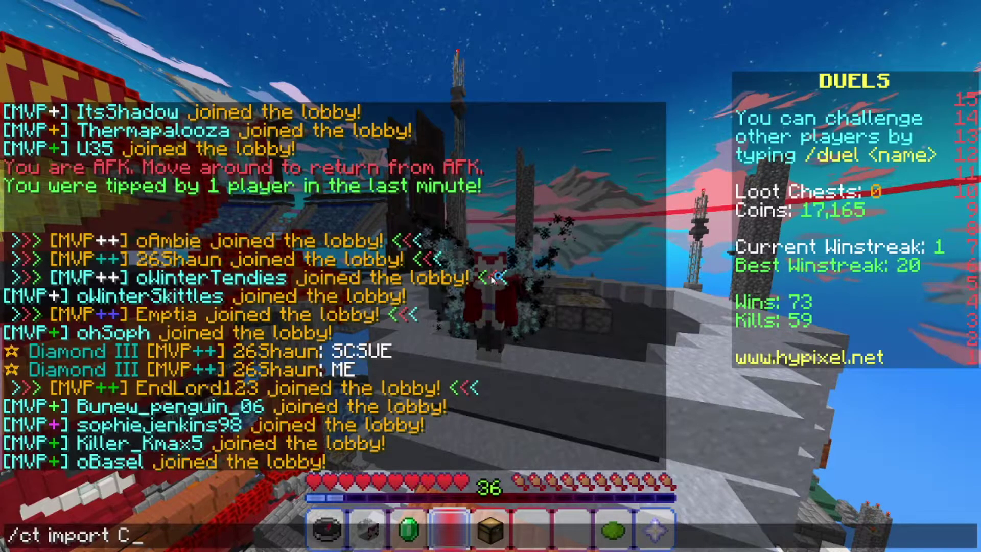
{"action": "type", "text": "ustom"}
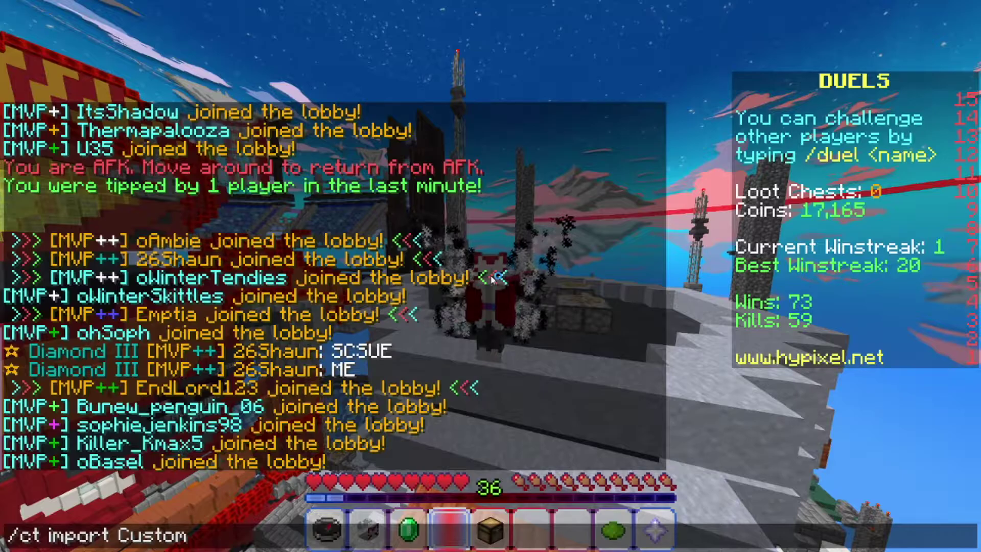
{"action": "type", "text": "Rank"}
{"action": "key", "text": "Return"}
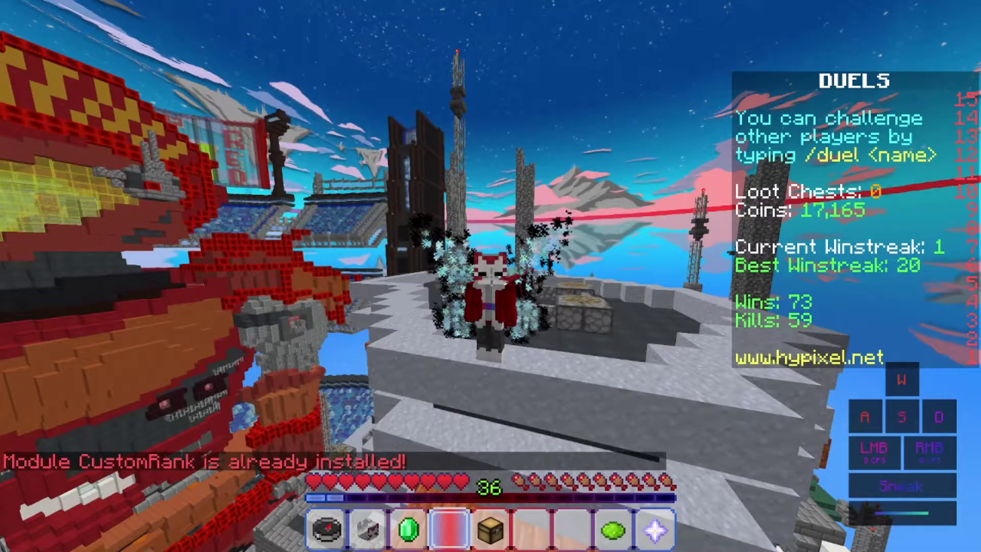
{"action": "key", "text": "shift"}
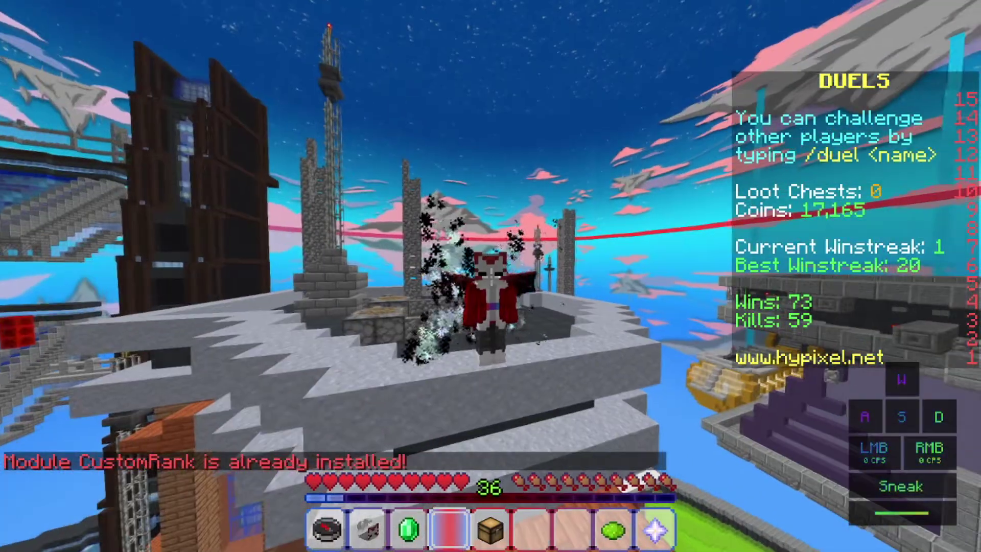
{"action": "right_click", "coordinate": [491, 276]}
{"action": "right_click", "coordinate": [491, 275]}
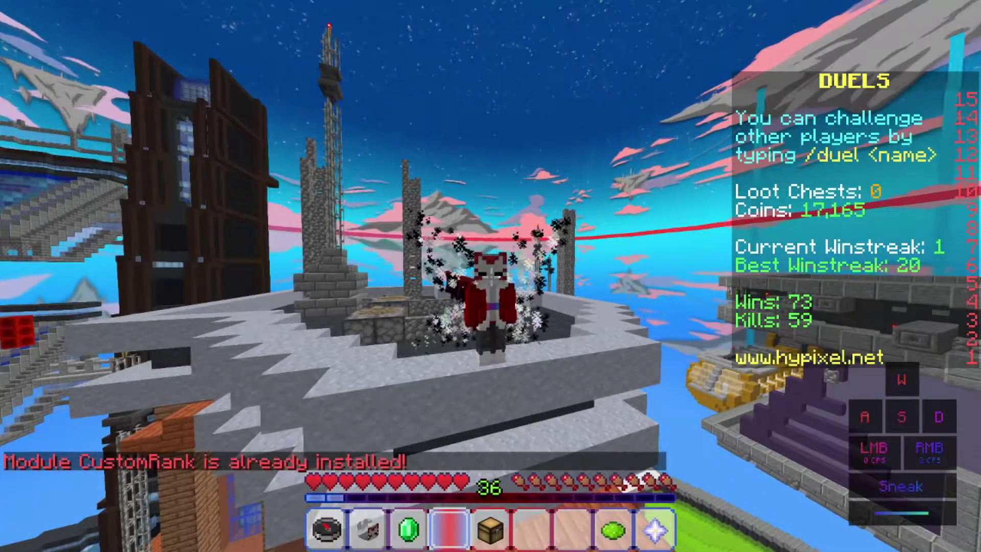
{"action": "right_click", "coordinate": [491, 276]}
{"action": "right_click", "coordinate": [491, 276]}
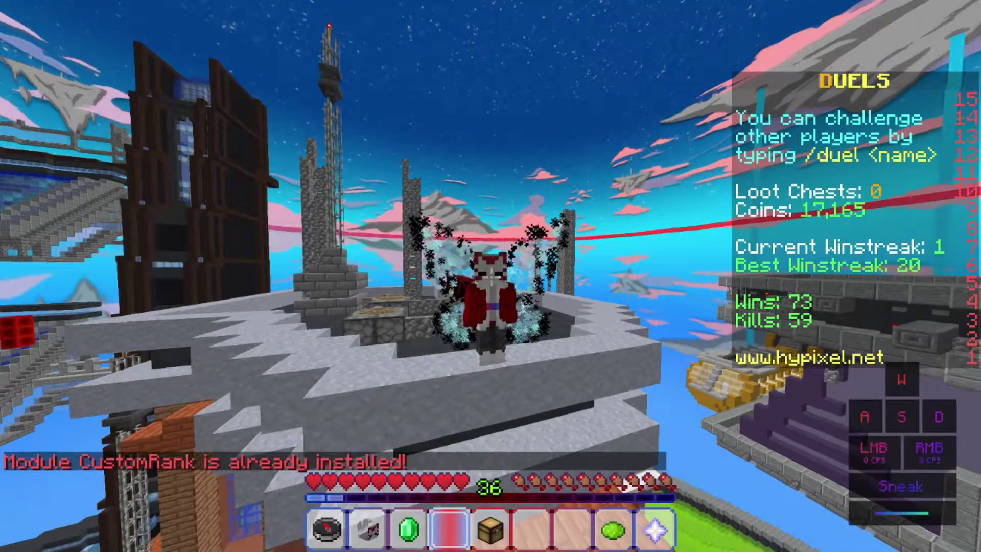
Open the CustomRank settings with the chat command "/crank", turn Custom Rank Enabled off and close the settings.
{"action": "type", "text": "/crank"}
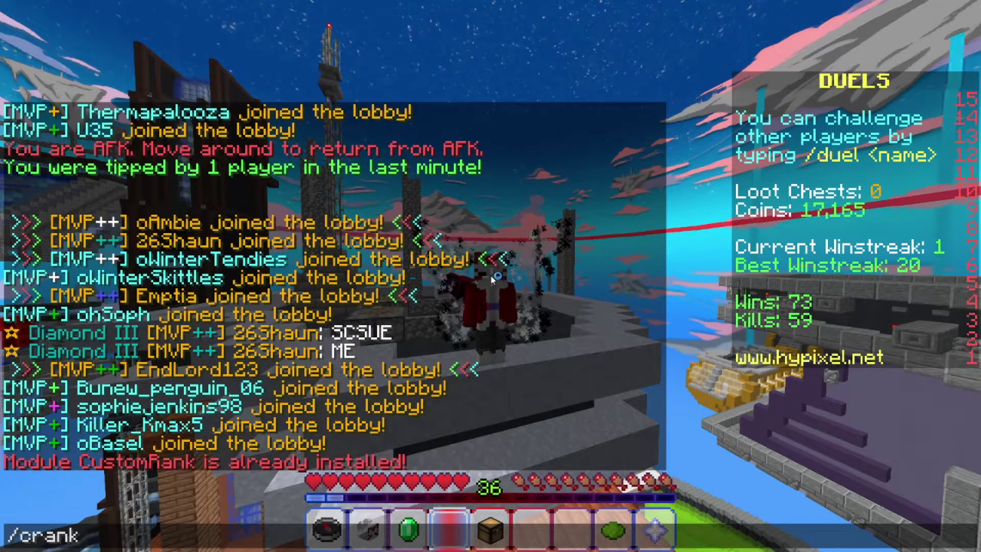
{"action": "key", "text": "Return"}
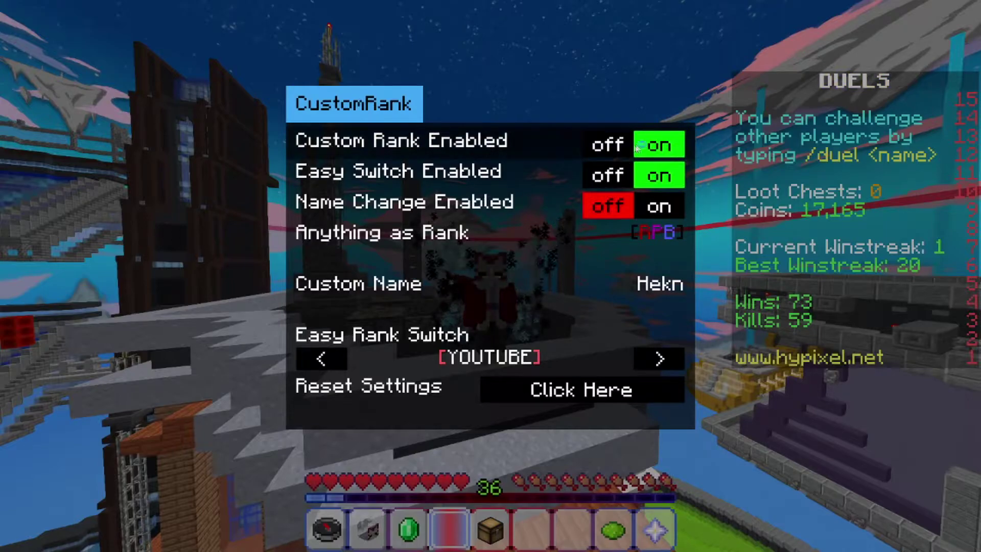
{"action": "left_click", "coordinate": [658, 146]}
{"action": "left_click", "coordinate": [659, 147]}
{"action": "left_click", "coordinate": [658, 146]}
{"action": "left_click", "coordinate": [656, 146]}
{"action": "left_click", "coordinate": [611, 138]}
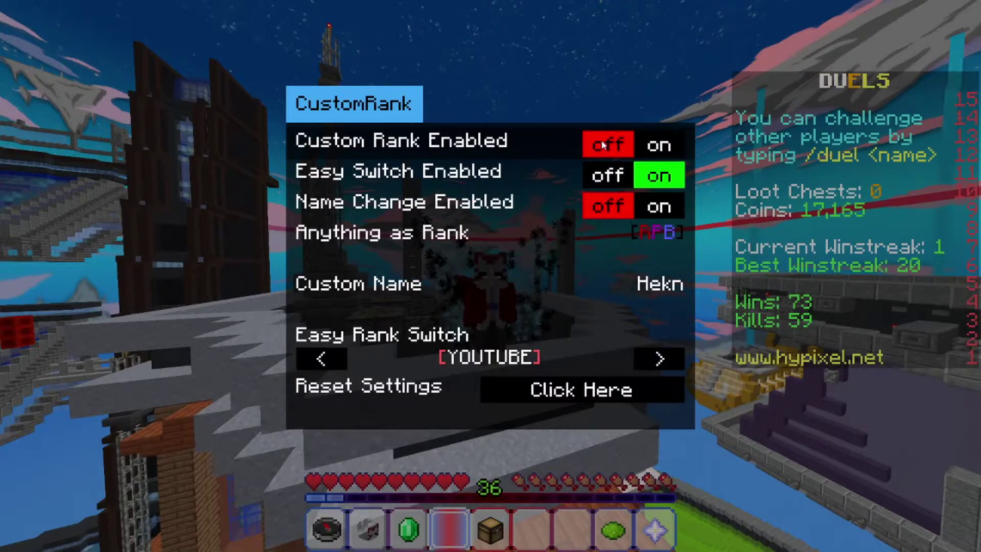
{"action": "key", "text": "Escape"}
Bring up the lobby's player list to check the player's rank with the custom rank disabled.
{"action": "key", "text": "Tab"}
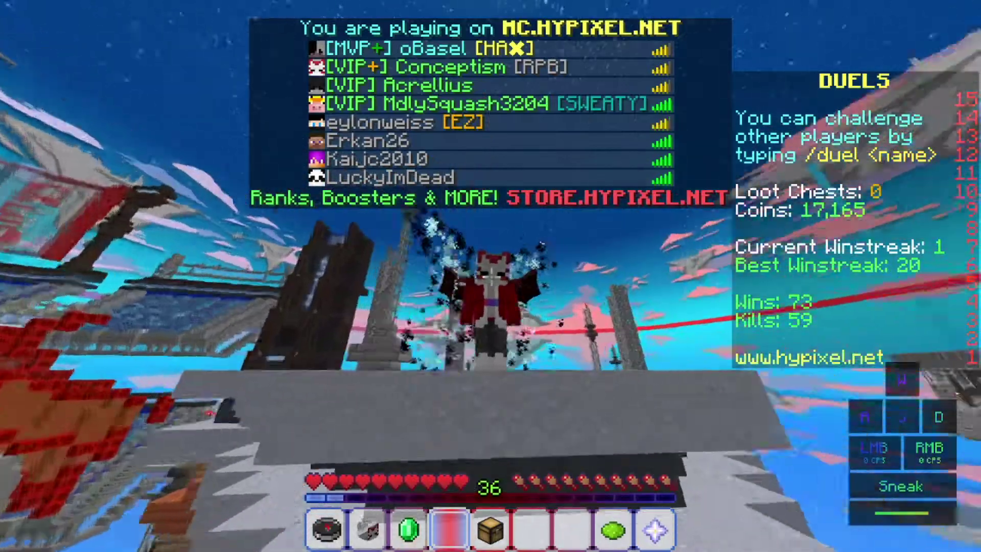
{"action": "right_click", "coordinate": [491, 276]}
{"action": "right_click", "coordinate": [491, 276]}
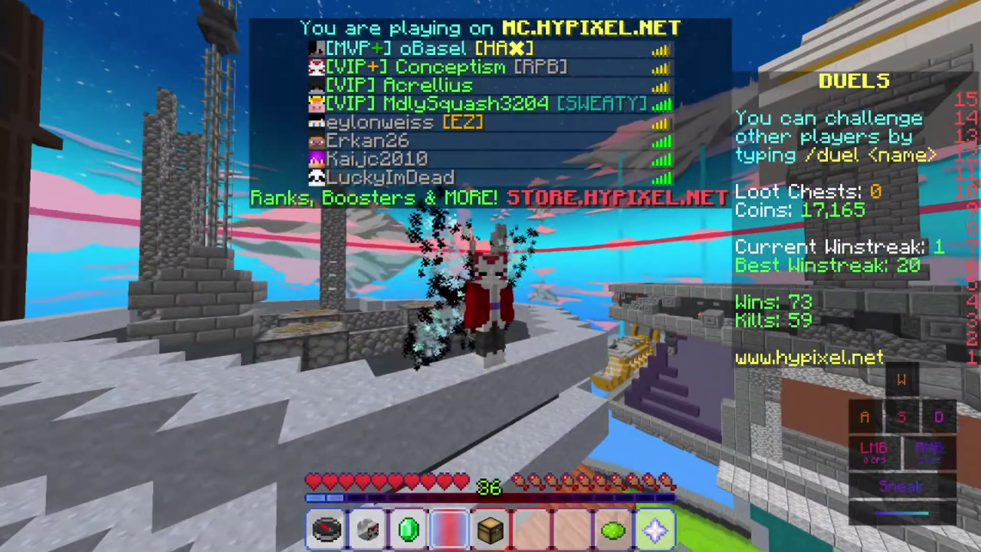
{"action": "right_click", "coordinate": [491, 276]}
{"action": "right_click", "coordinate": [490, 276]}
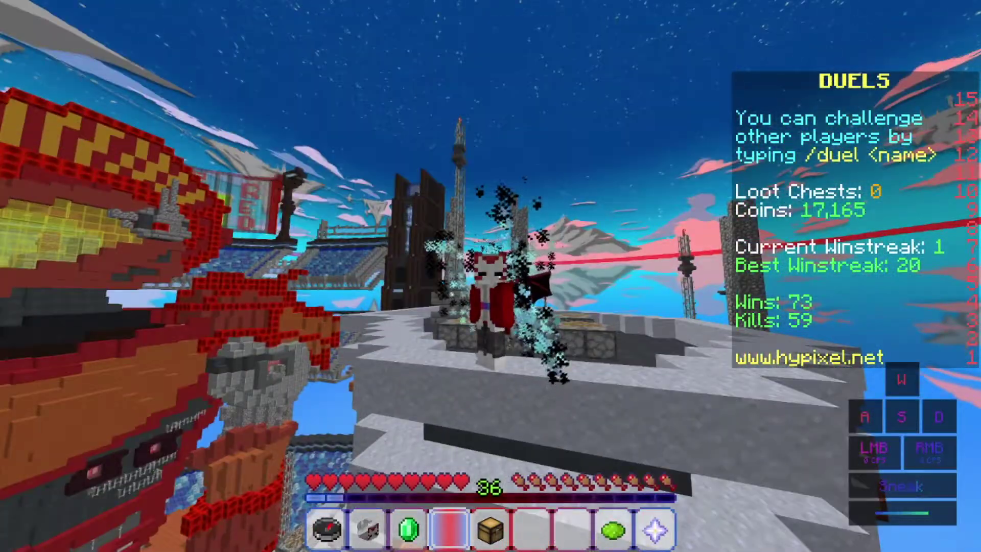
Reopen the CustomRank settings with "/crank" and turn on both Custom Rank Enabled and Name Change Enabled.
{"action": "type", "text": "t/crank"}
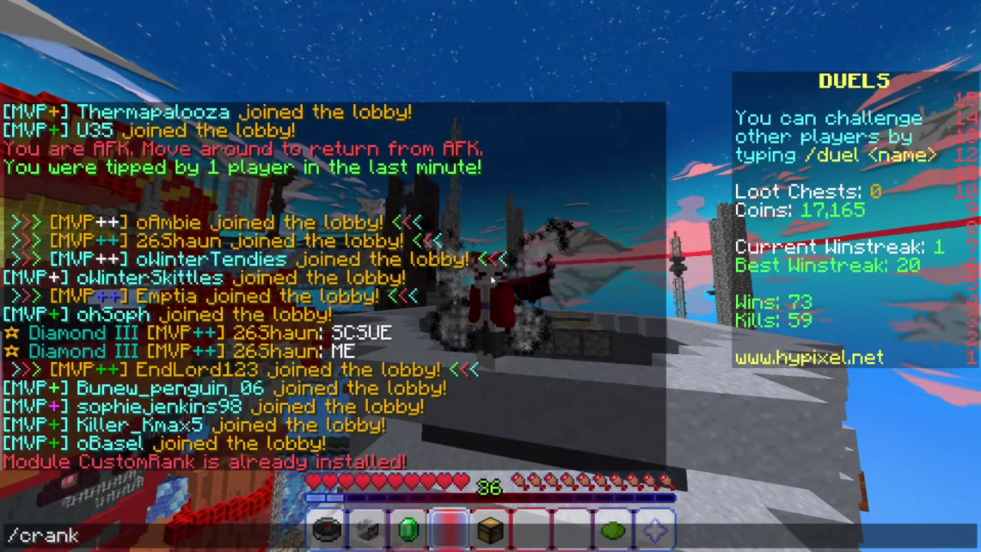
{"action": "key", "text": "Return"}
{"action": "left_click", "coordinate": [659, 153]}
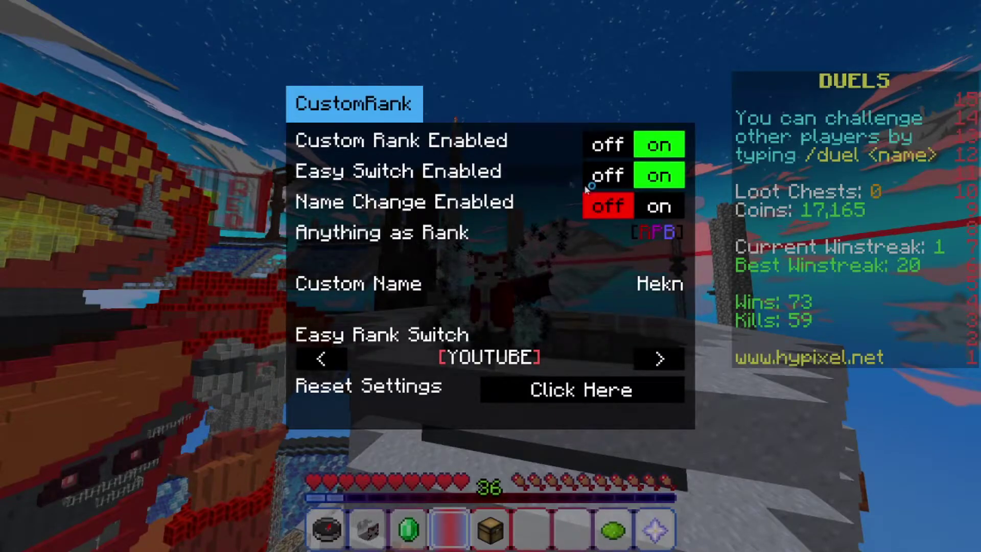
{"action": "left_click", "coordinate": [609, 205]}
Set the Custom Name to "Kurtify" in the CustomRank settings and close them.
{"action": "left_click", "coordinate": [665, 294]}
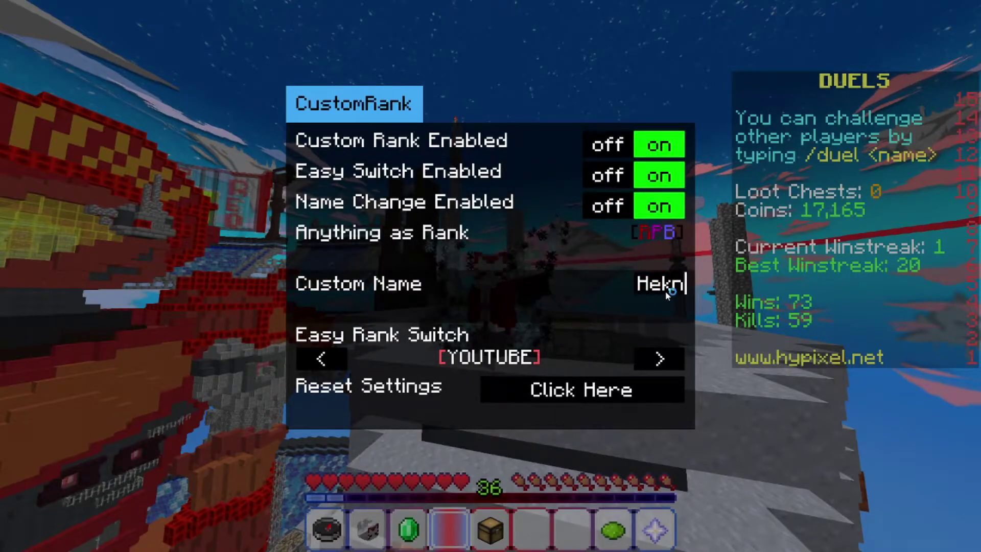
{"action": "key", "text": "BackSpace"}
{"action": "key", "text": "BackSpace"}
{"action": "key", "text": "BackSpace"}
{"action": "key", "text": "BackSpace"}
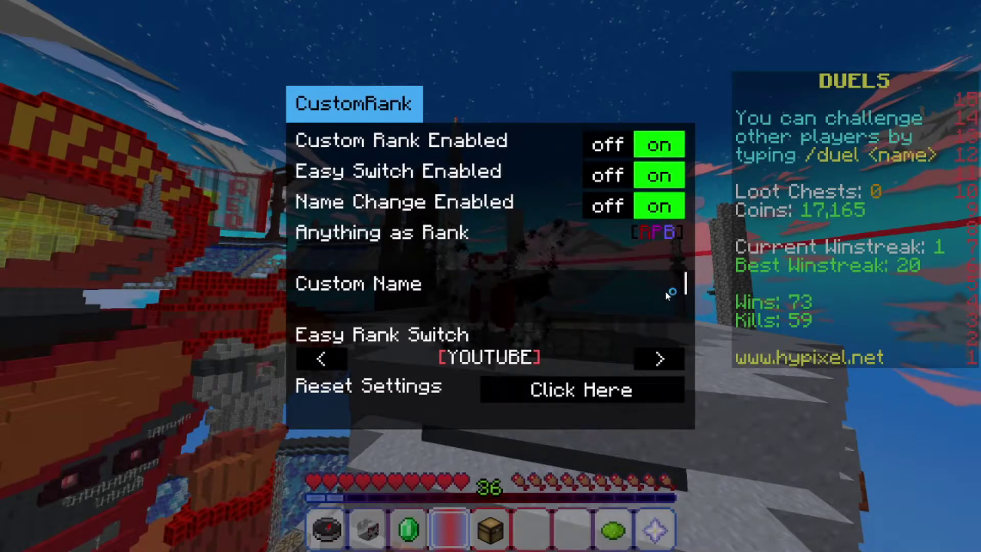
{"action": "type", "text": "ku"}
{"action": "key", "text": "BackSpace"}
{"action": "key", "text": "BackSpace"}
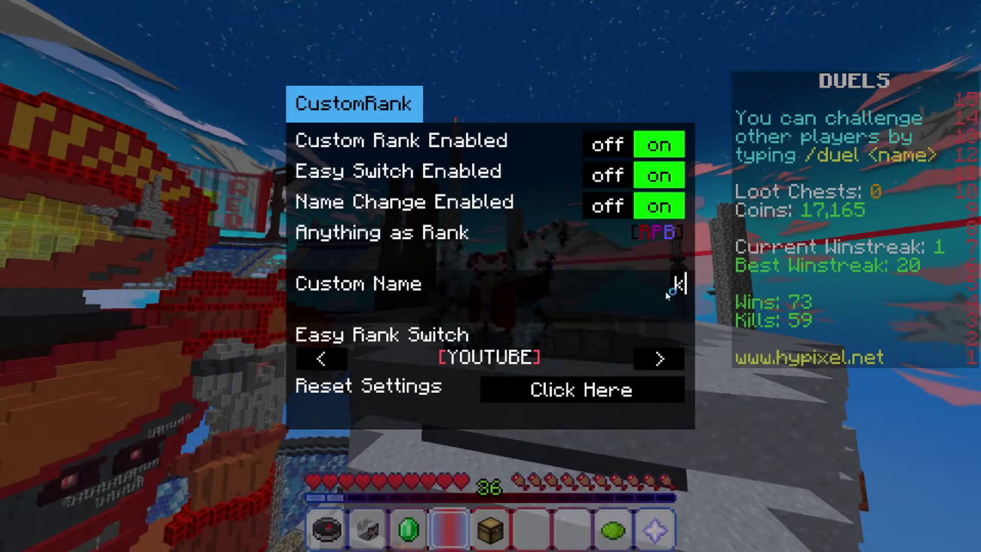
{"action": "type", "text": "Kurtifyu"}
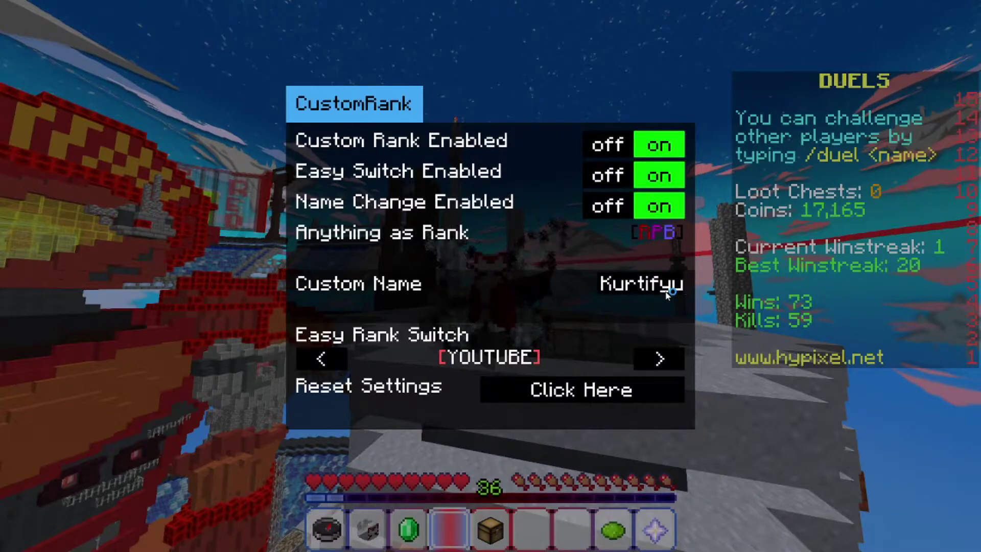
{"action": "key", "text": "BackSpace"}
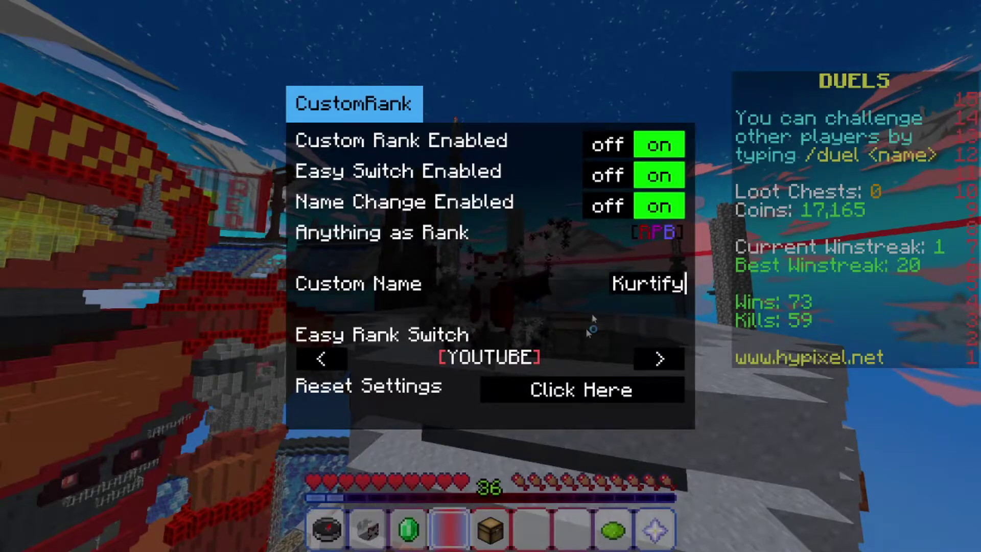
{"action": "key", "text": "Escape"}
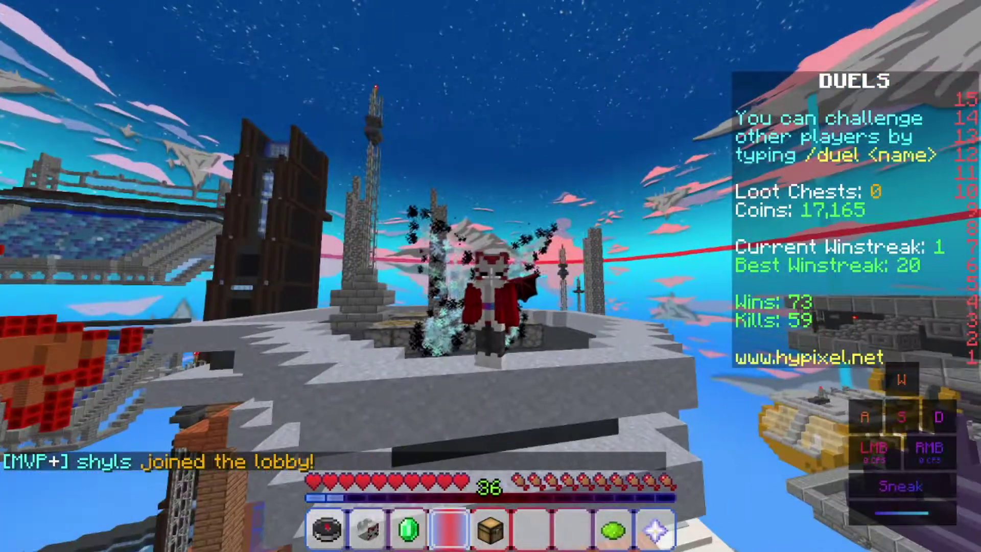
Bring up the lobby's player list to check the custom name together with the custom rank.
{"action": "key", "text": "t"}
{"action": "key", "text": "Escape"}
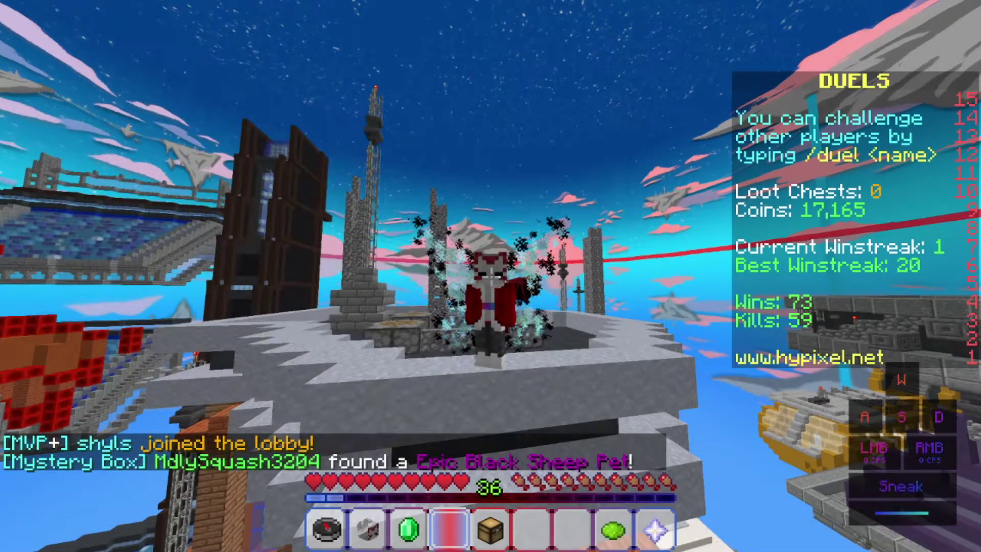
{"action": "key", "text": "Tab"}
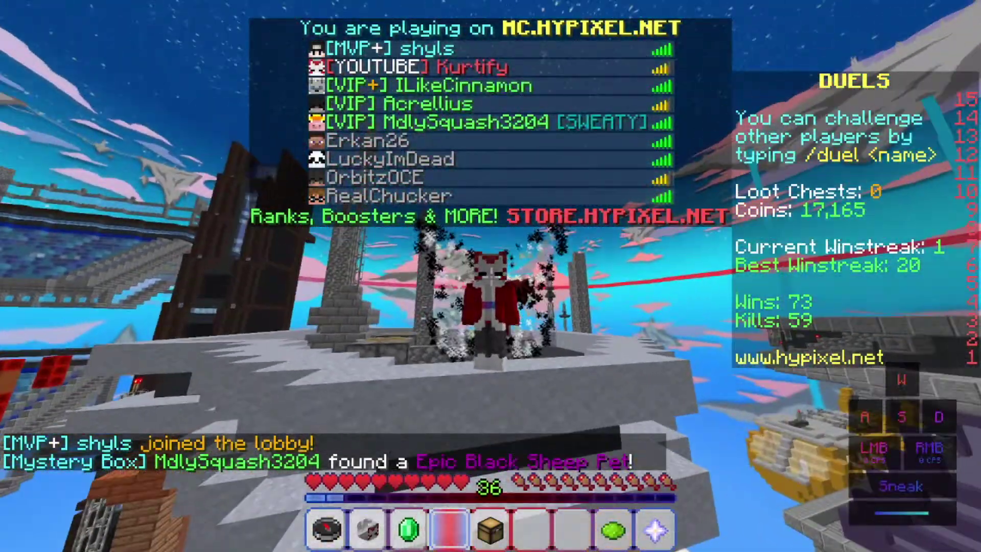
{"action": "left_click", "coordinate": [490, 276]}
{"action": "left_click", "coordinate": [490, 276]}
{"action": "left_click", "coordinate": [490, 275]}
Send the chat message "." in the lobby to check how the custom rank and name appear in chat.
{"action": "key", "text": "slash"}
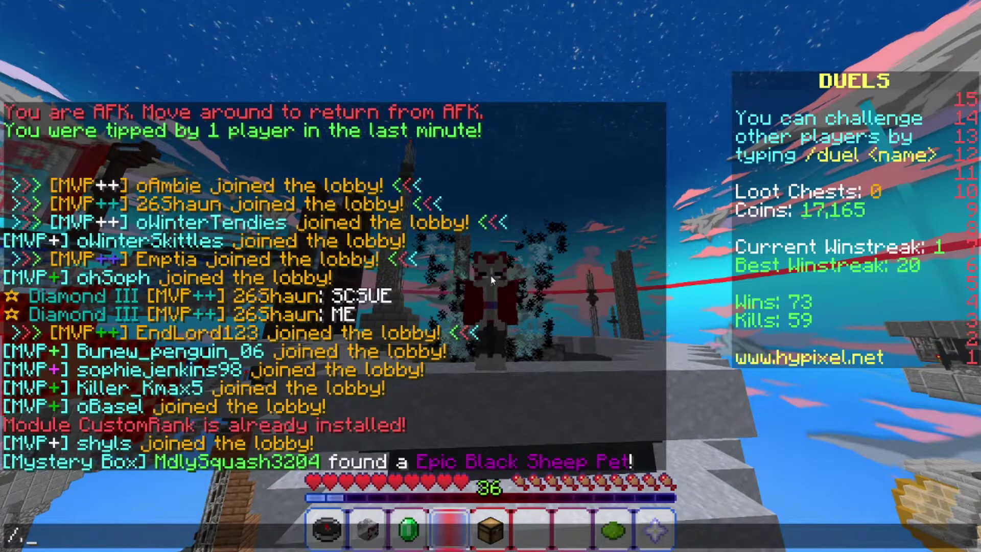
{"action": "key", "text": "Return"}
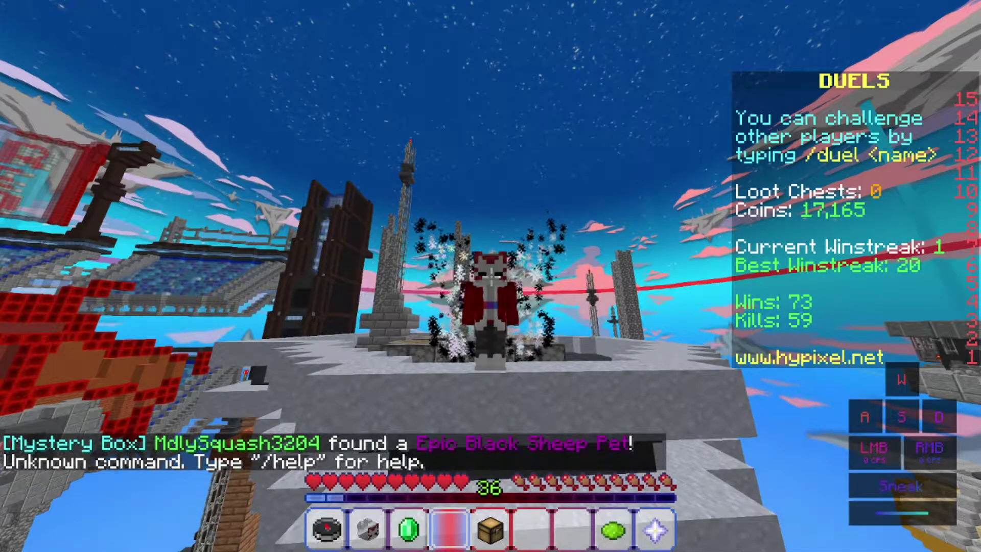
{"action": "type", "text": "t."}
{"action": "key", "text": "Return"}
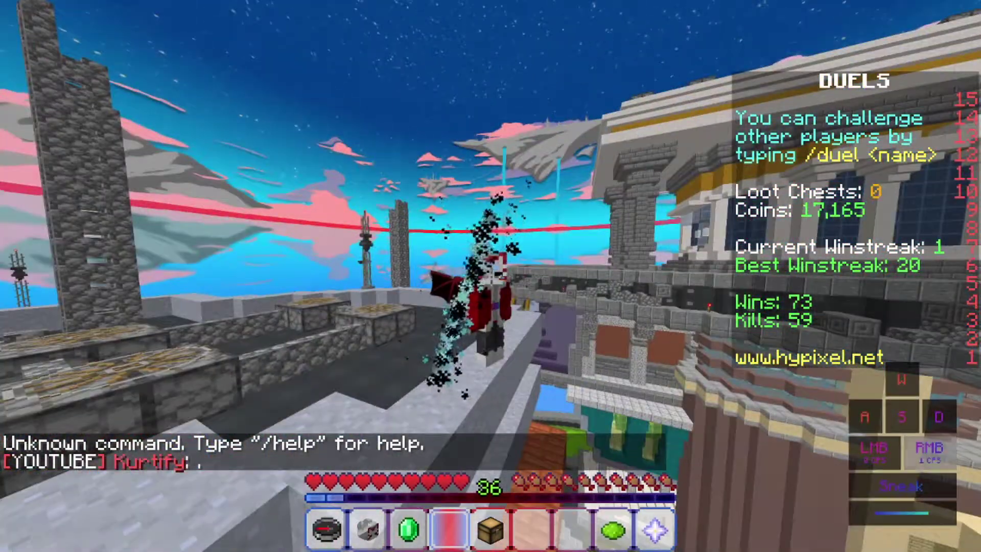
{"action": "right_click", "coordinate": [491, 276]}
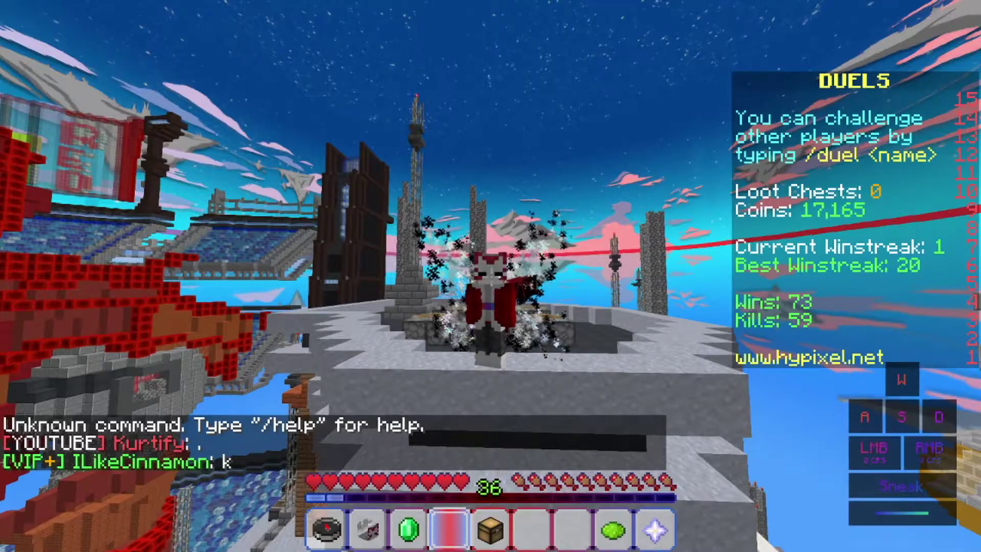
{"action": "right_click", "coordinate": [491, 276]}
{"action": "right_click", "coordinate": [491, 276]}
{"action": "right_click", "coordinate": [490, 276]}
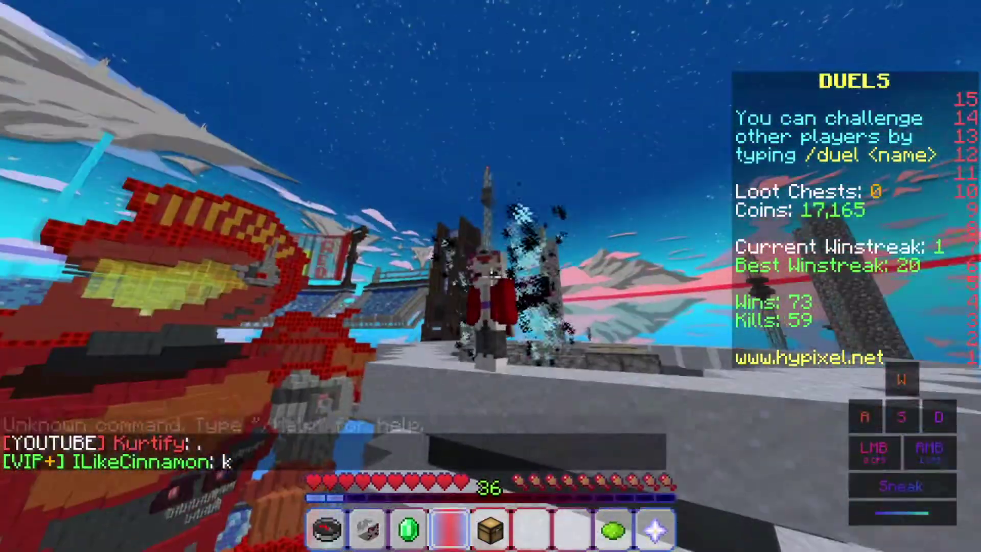
Reopen the CustomRank settings with "/crank", turn off Easy Switch Enabled and Name Change Enabled, and close the settings.
{"action": "type", "text": "/crank"}
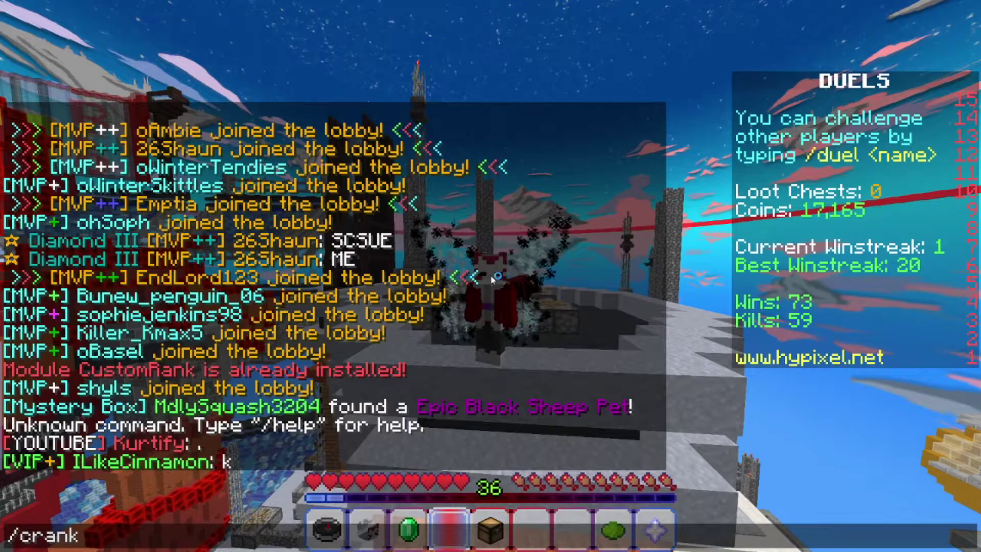
{"action": "key", "text": "Return"}
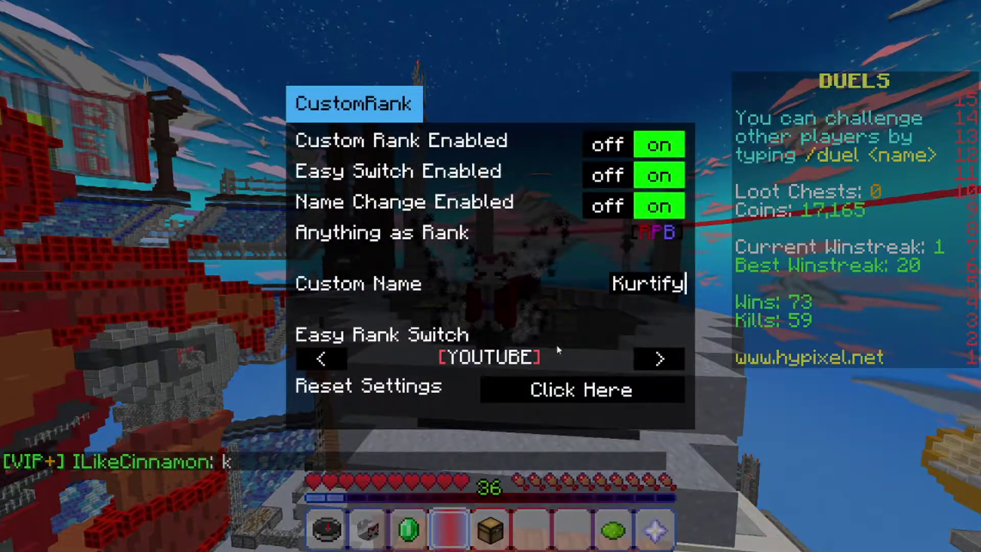
{"action": "left_click", "coordinate": [656, 235]}
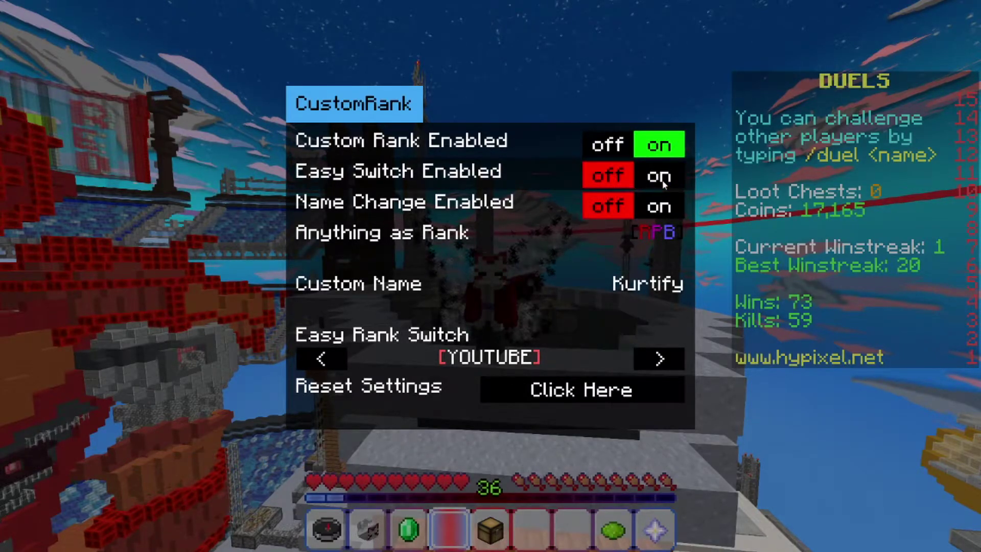
{"action": "key", "text": "Escape"}
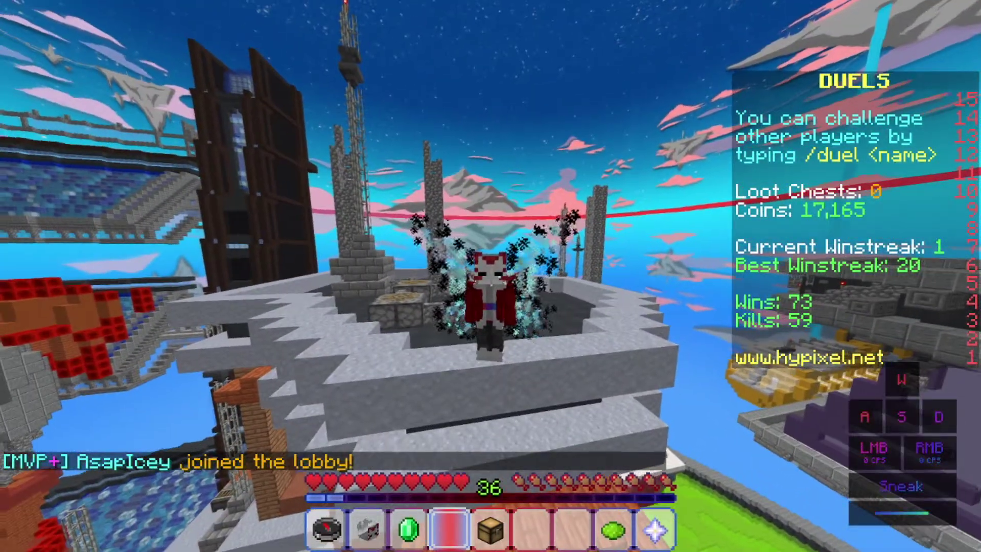
Bring up the lobby's player list to check the Anything as Rank text with Easy Switch disabled.
{"action": "key", "text": "Tab"}
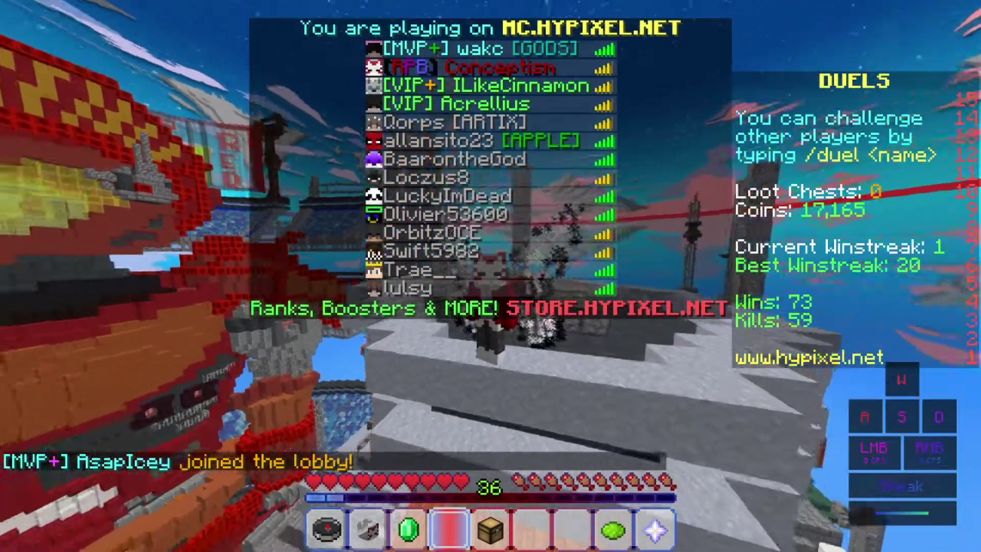
{"action": "left_click", "coordinate": [490, 276]}
{"action": "left_click", "coordinate": [491, 276]}
{"action": "left_click", "coordinate": [490, 276]}
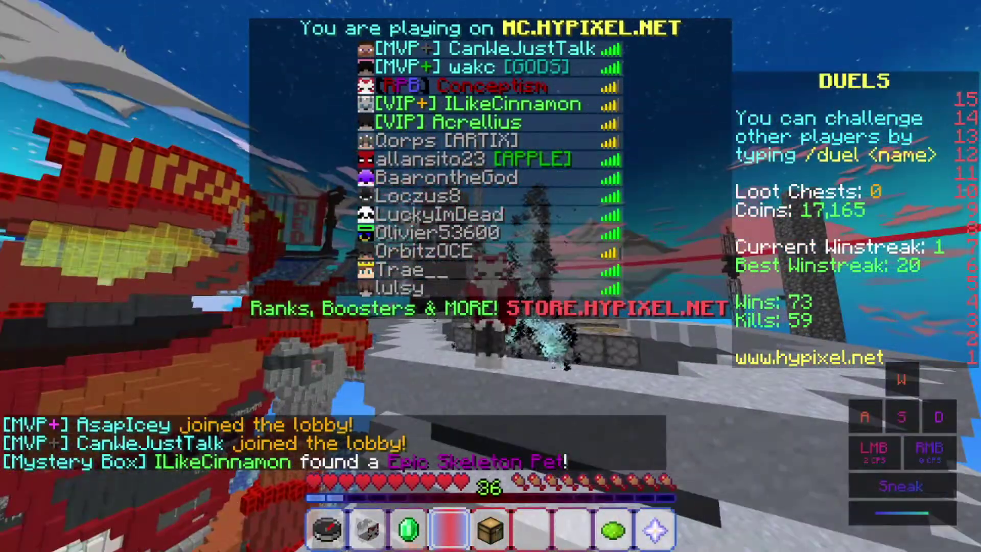
{"action": "type", "text": "/crank"}
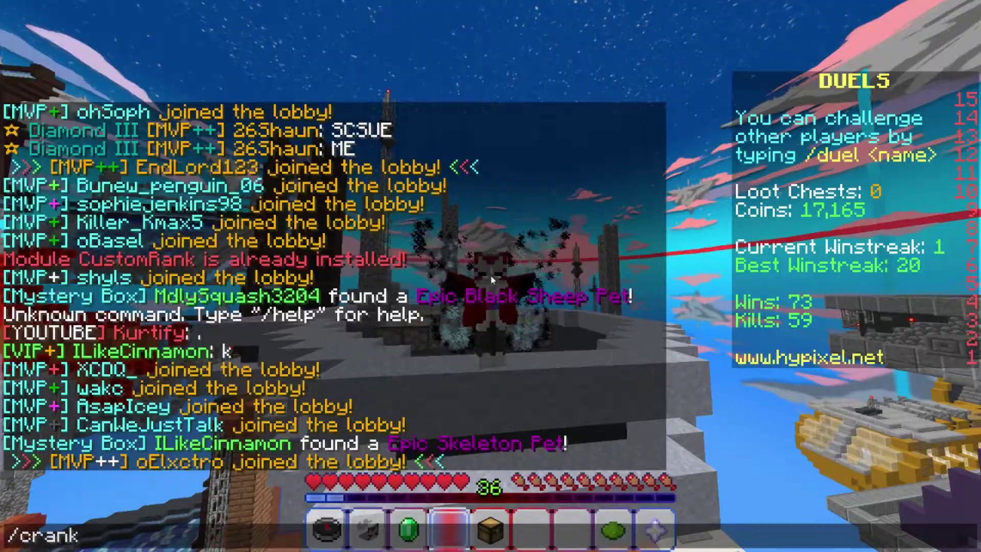
{"action": "key", "text": "Return"}
{"action": "key", "text": "Escape"}
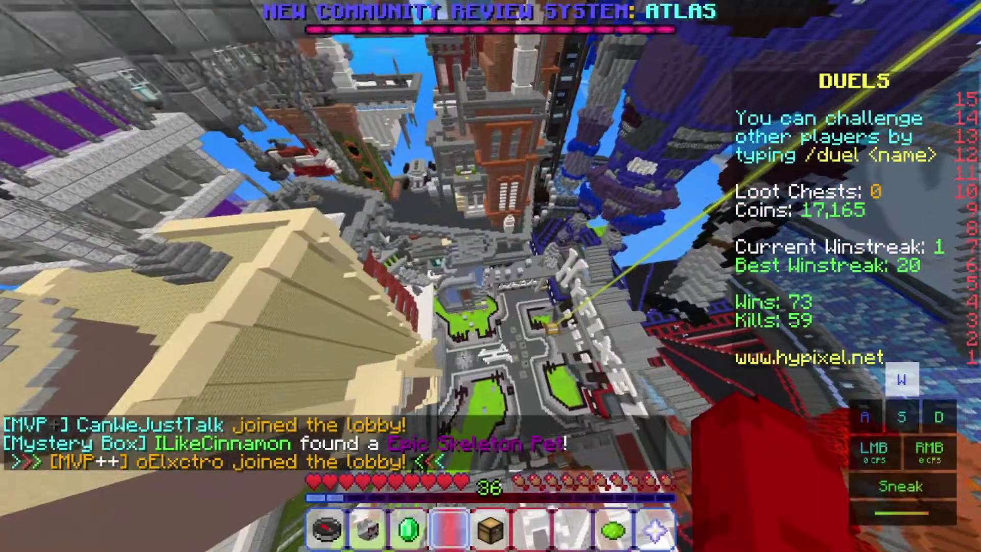
{"action": "key", "text": "w"}
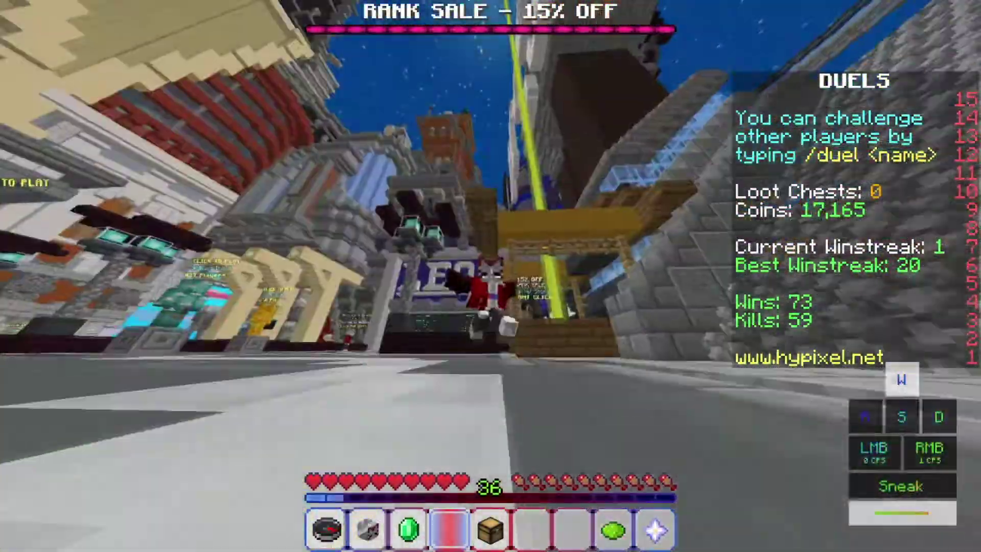
{"action": "left_click", "coordinate": [491, 277]}
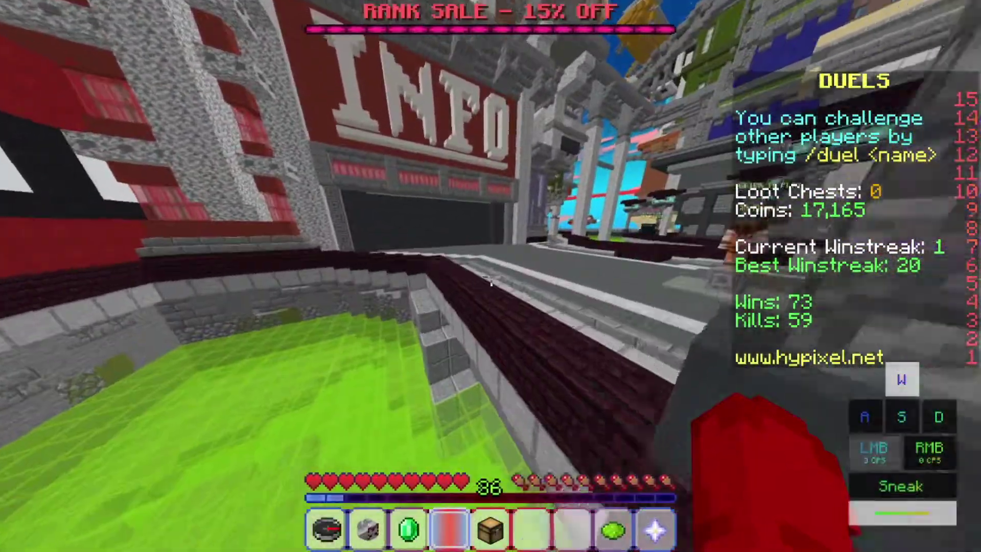
{"action": "key", "text": "space"}
{"action": "left_click", "coordinate": [491, 276]}
{"action": "key", "text": "space"}
{"action": "left_click", "coordinate": [491, 277]}
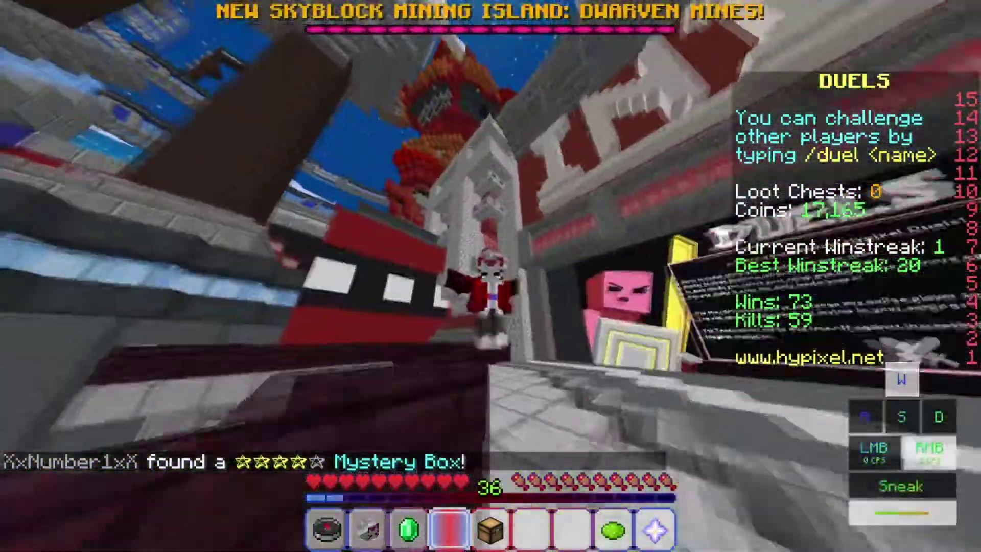
{"action": "key", "text": "F5"}
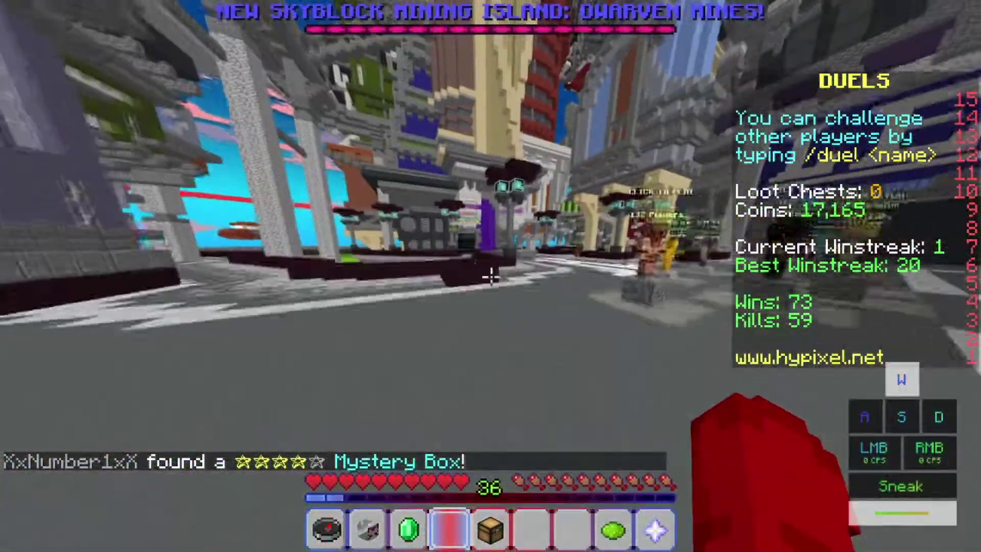